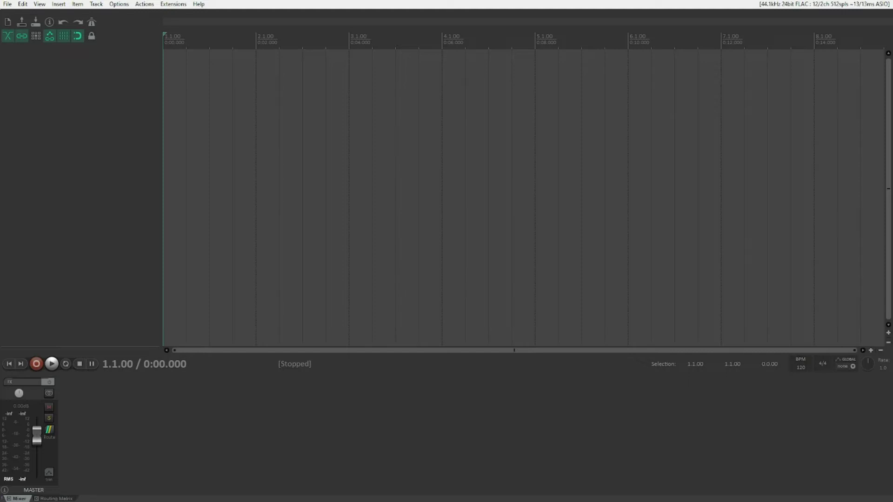
Record a voice clip about 7 seconds long on a new record-armed track and play it back
key("ctrl+t")
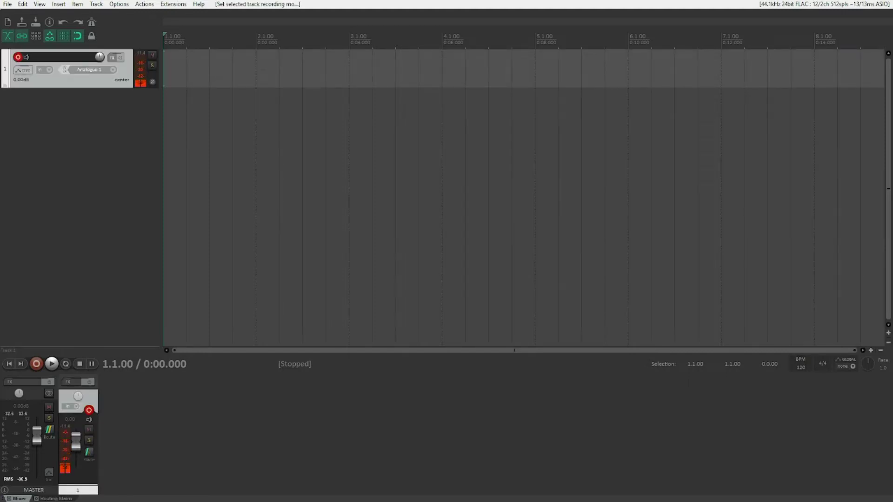
key("ctrl+r")
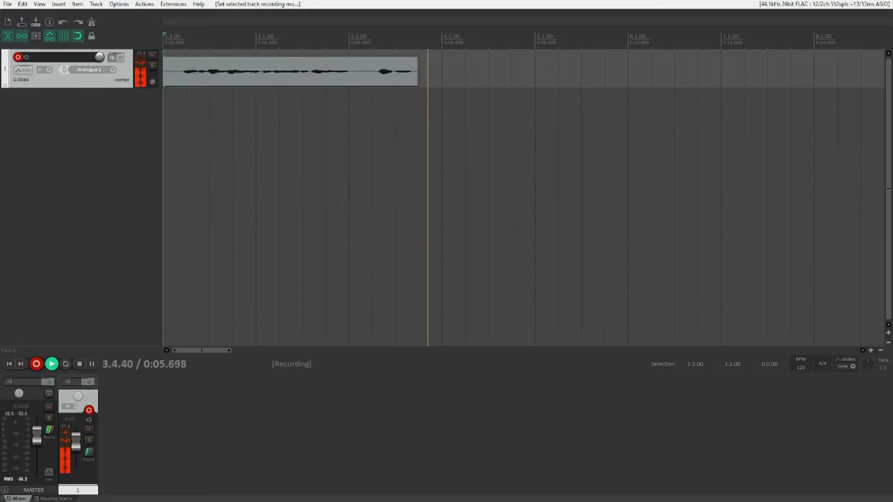
key("space")
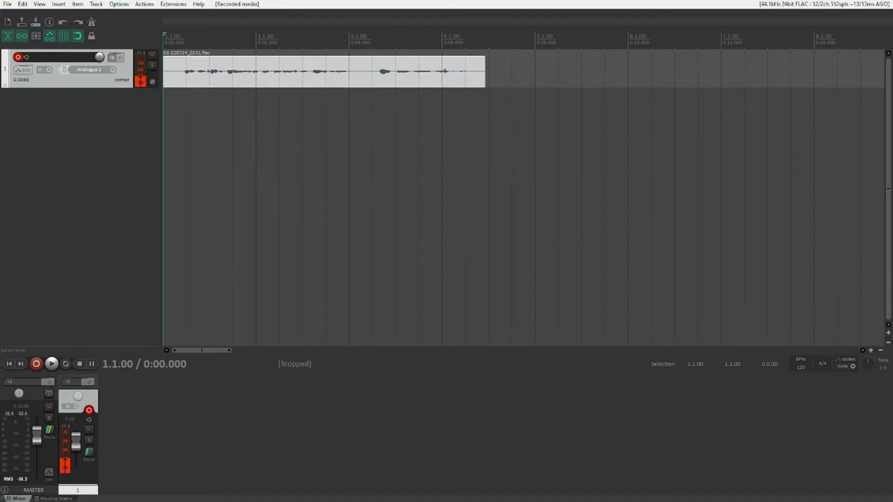
key("space")
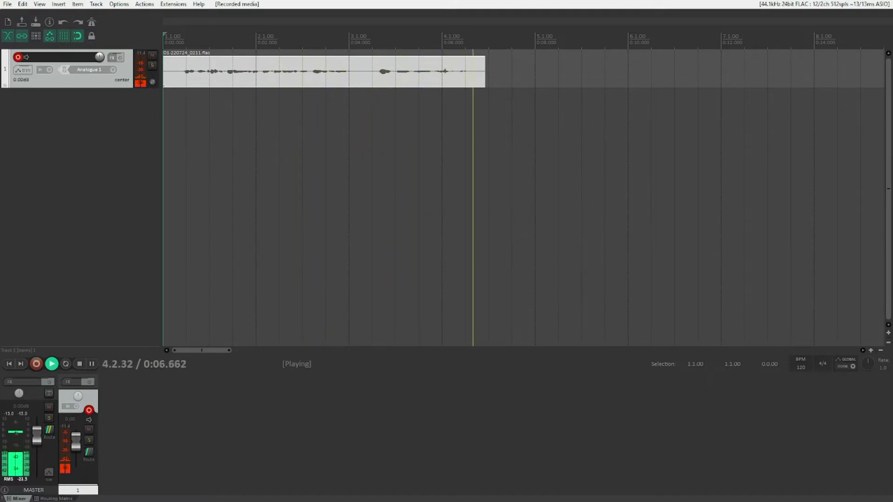
key("space")
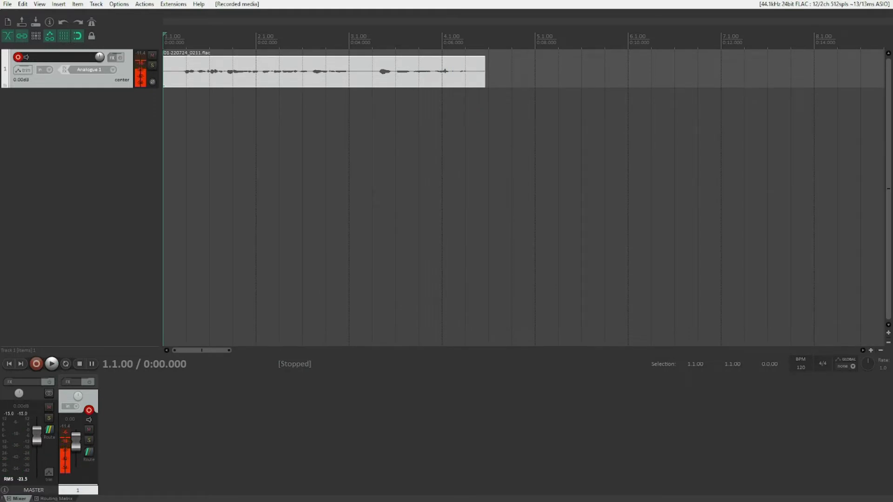
Add the ReaEQ (Cockos) effect to track 1
key("f")
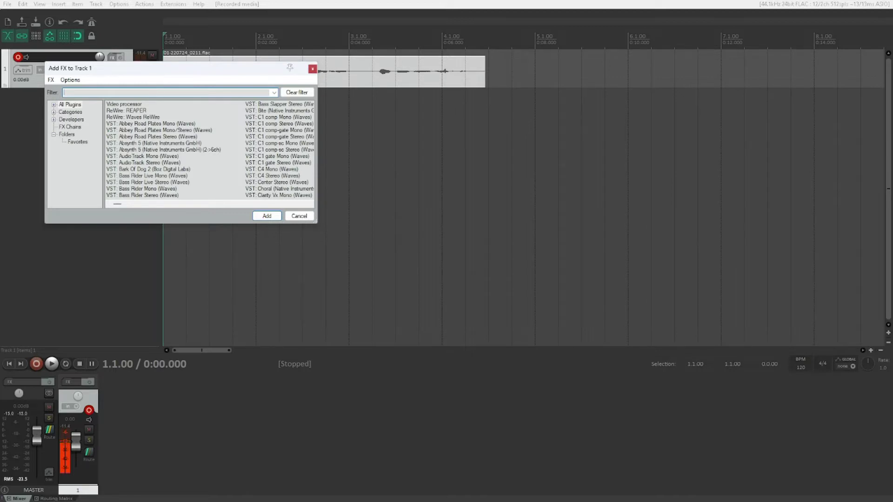
type("reaeq")
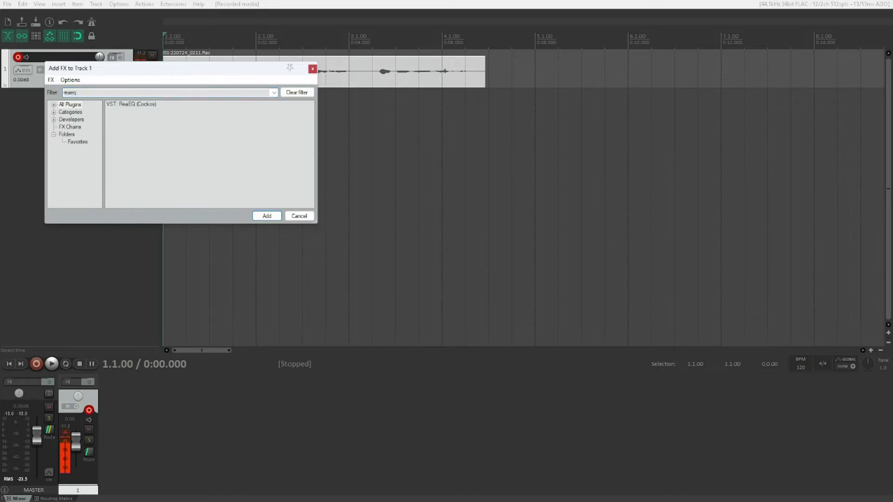
left_click(131, 104)
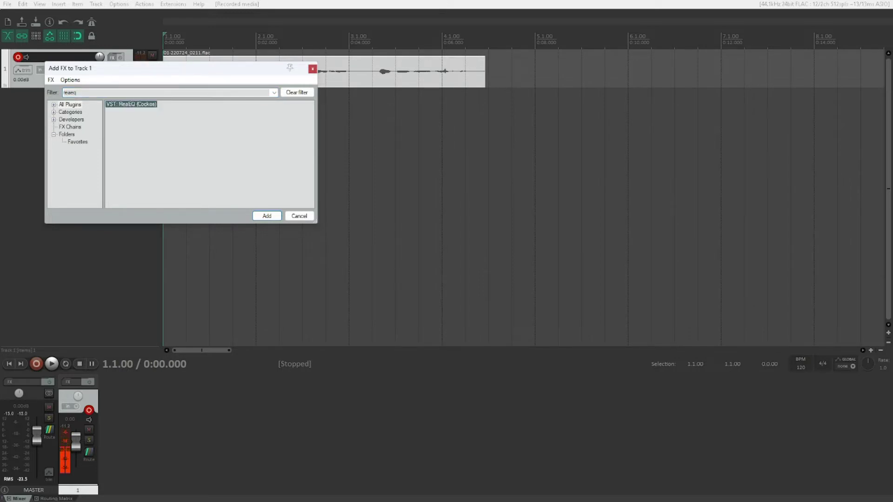
key("Return")
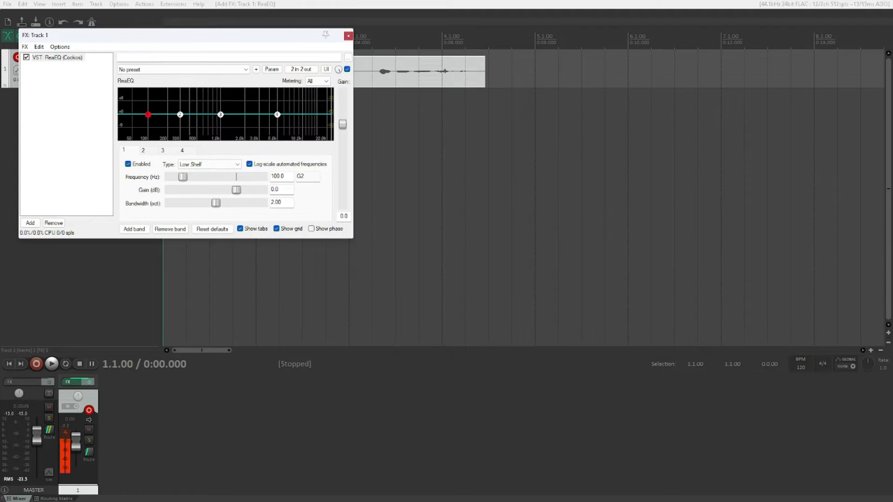
Nudge the frequency of ReaEQ band 1 to 99.6 Hz and go through the band's other parameters
left_click_drag(183, 176, 183, 177)
left_click(275, 176)
key("shift+Tab")
left_click(282, 189)
key("Return")
key("Tab")
key("Tab")
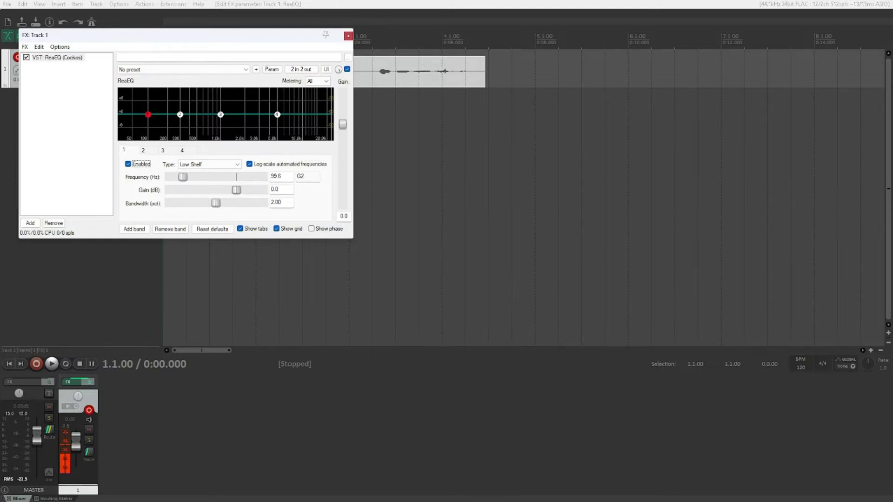
Examine the settings of ReaEQ bands 1 to 4, return to band 1 and go through the band-management controls
key("Tab")
key("Tab")
key("Right")
key("Right")
key("Right")
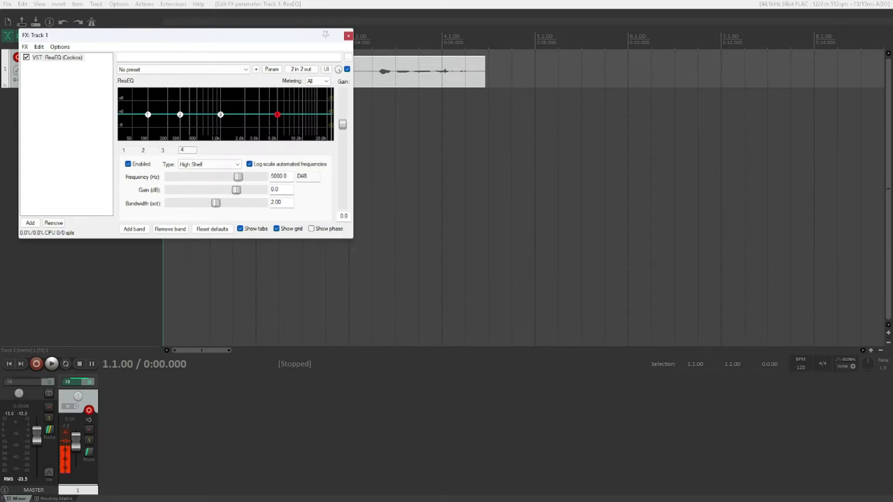
key("Left")
key("Left")
key("Left")
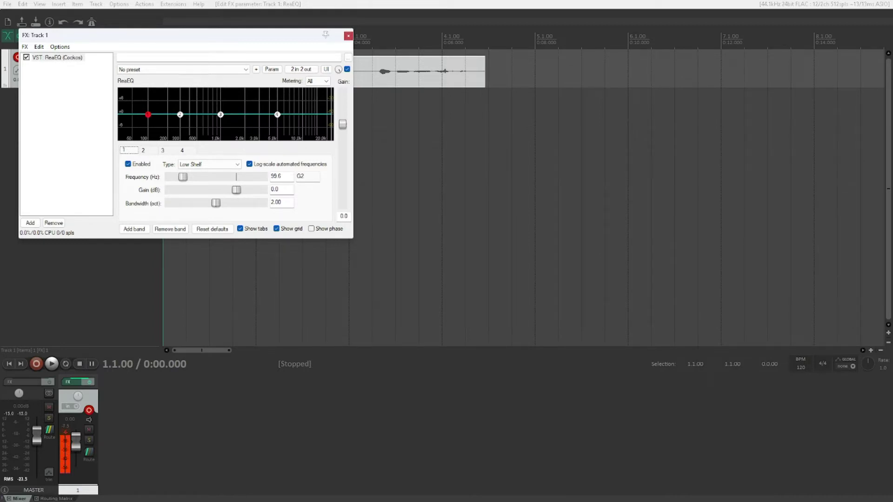
key("Tab")
key("Tab")
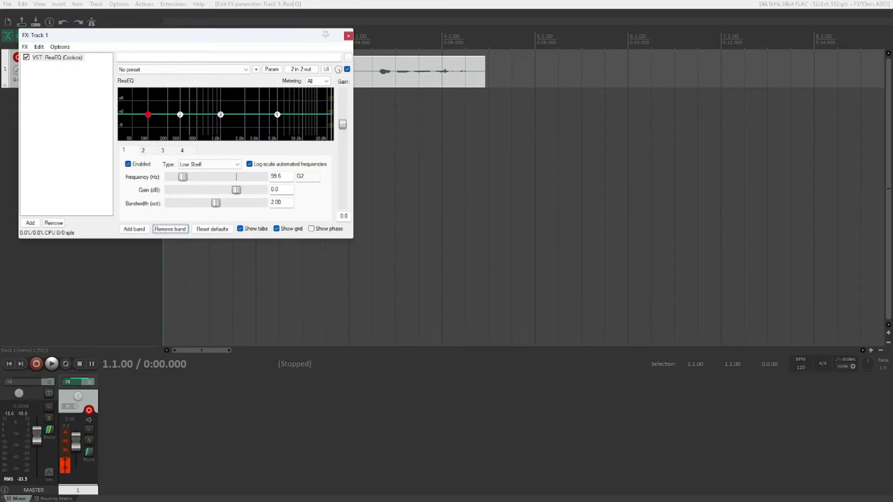
Set the low shelf of band 1 to 1000 Hz with -30 dB gain and listen to the clip
left_click(209, 164)
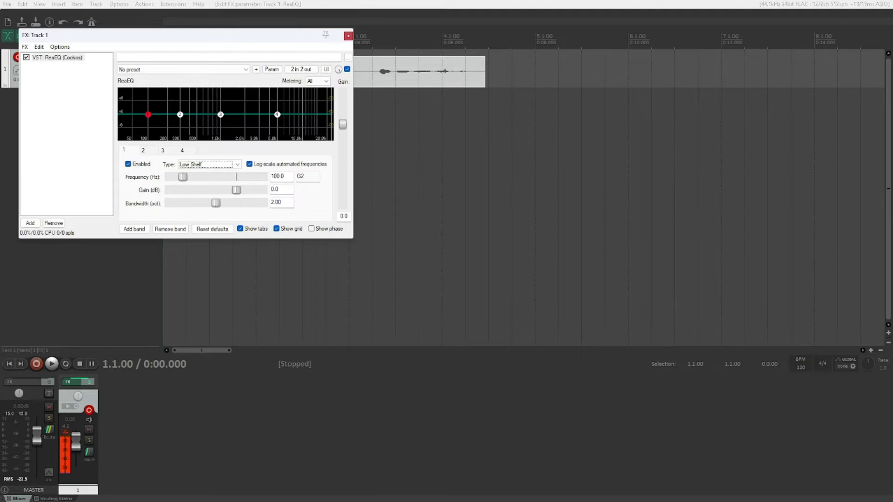
double_click(278, 176)
type("1000")
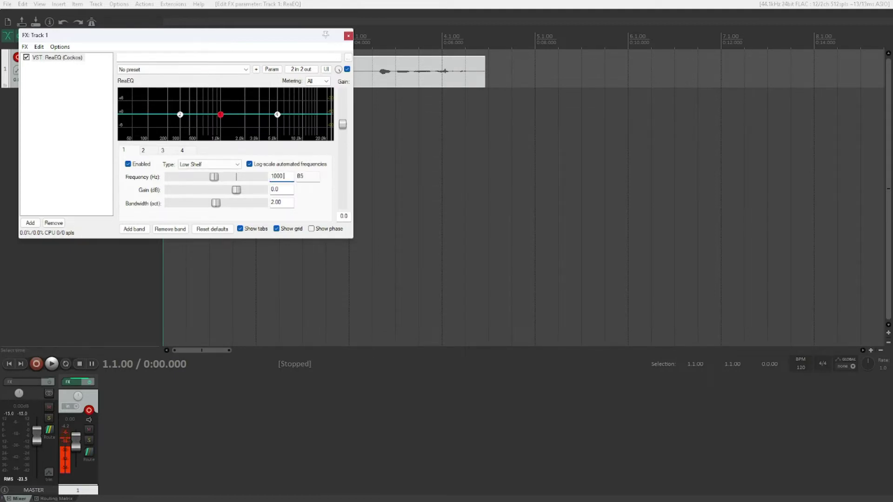
key("Return")
key("Tab")
type("-30.0")
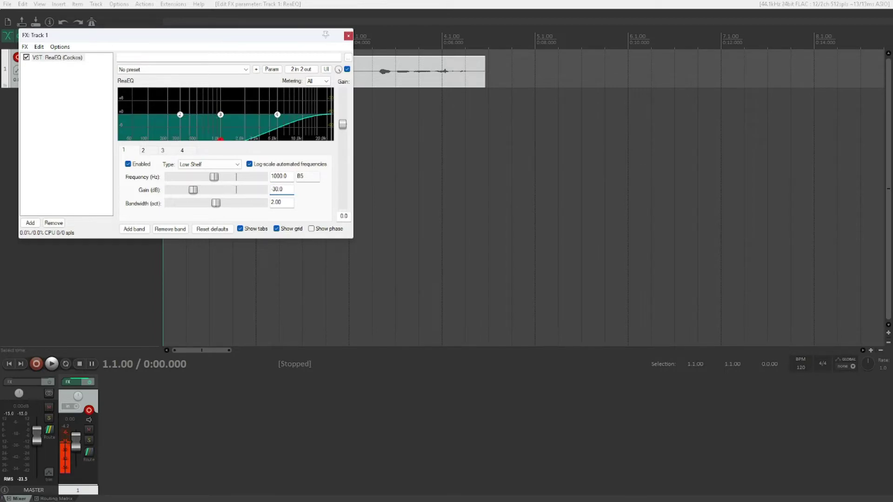
key("Return")
key("space")
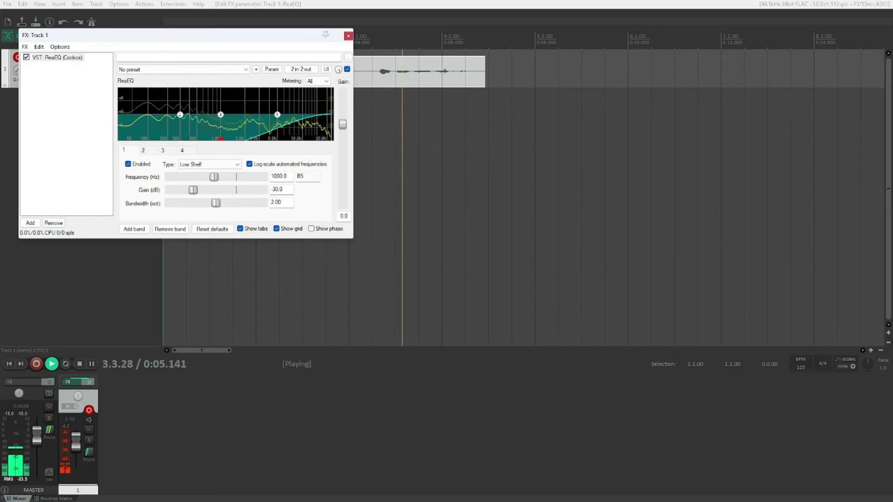
key("space")
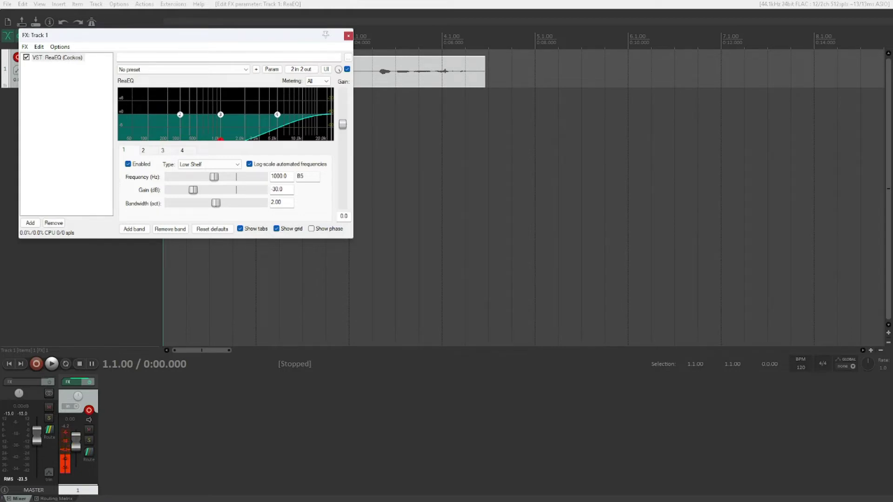
Turn on repeat playback and return to the frequency setting of band 1
key("Tab")
key("Tab")
key("Tab")
key("Tab")
key("Tab")
key("r")
key("Tab")
key("Tab")
key("Tab")
key("Tab")
key("Tab")
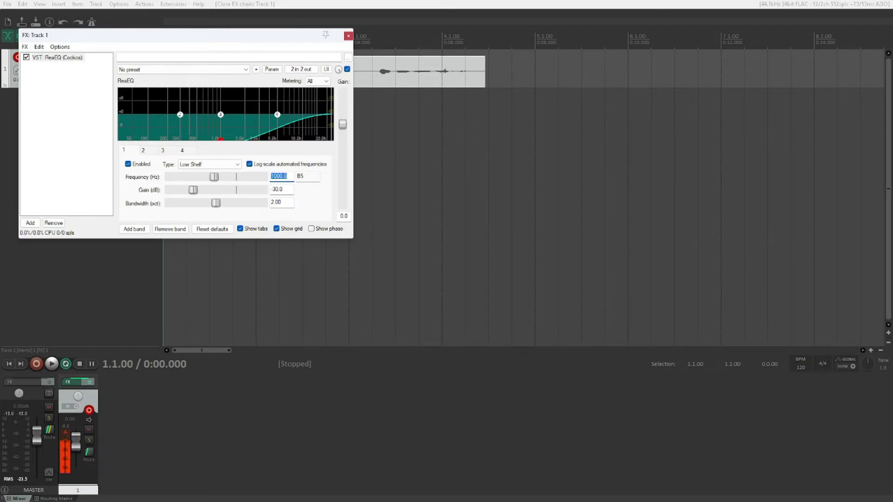
Sweep the low shelf frequency of band 1 while the clip loops, ending at 20 Hz
key("Tab")
key("space")
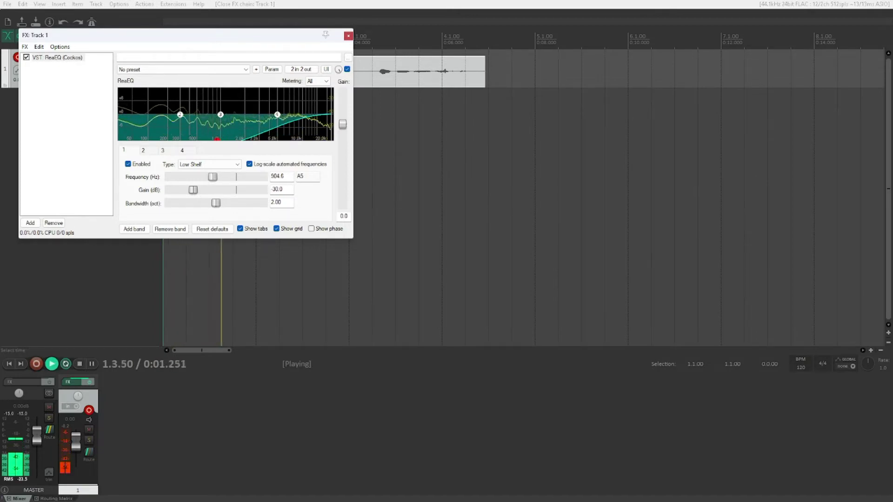
left_click_drag(218, 140, 311, 139)
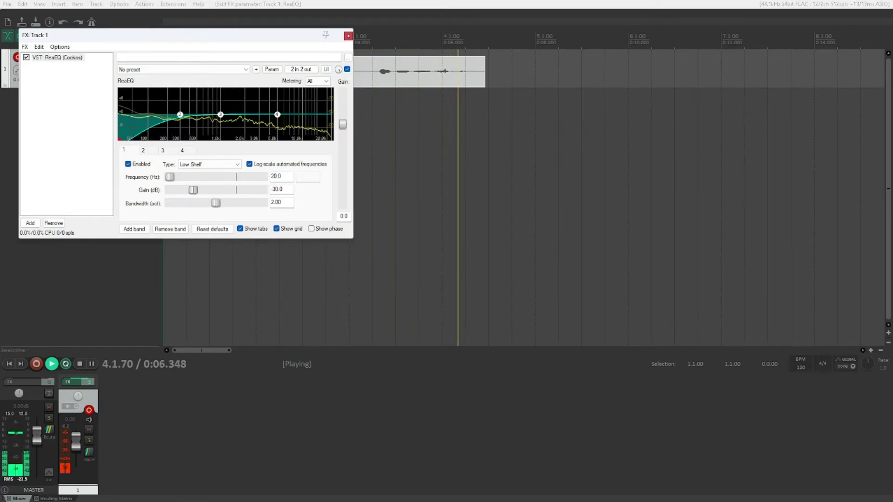
key("space")
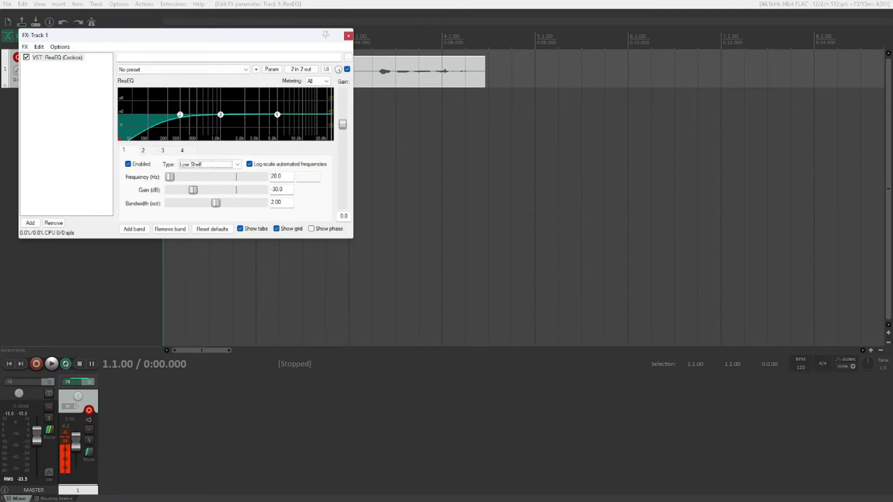
Change band 1 to a High Shelf and sweep its frequency during playback, ending at about 3491 Hz
key("Down")
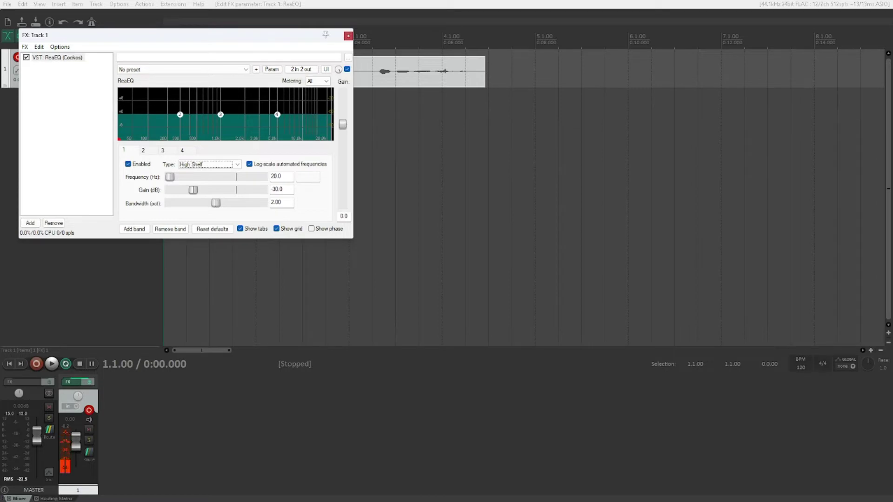
left_click(281, 177)
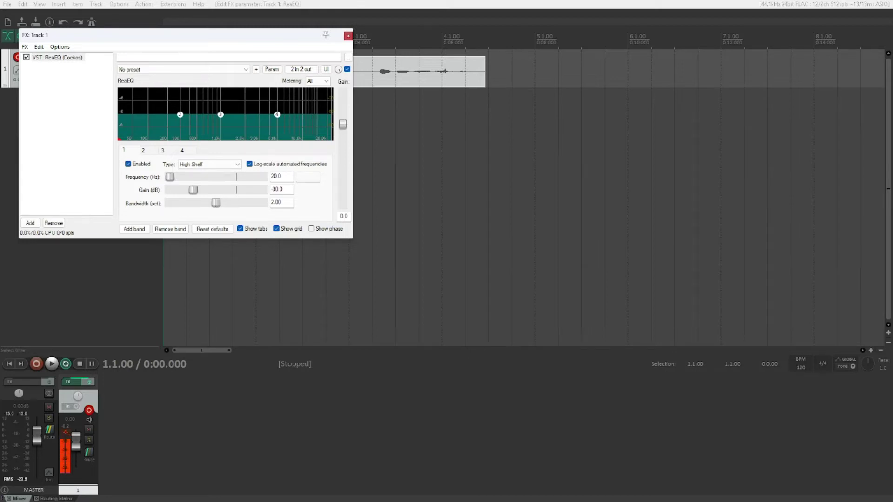
key("space")
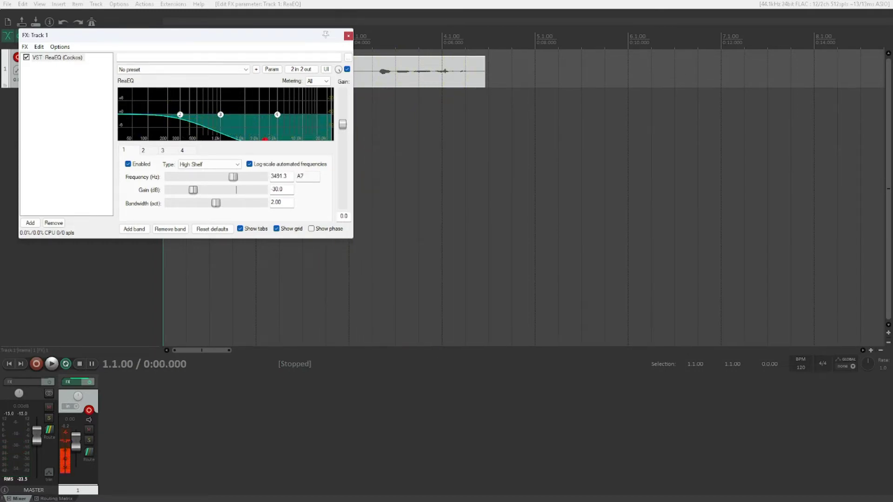
Change band 1 to the Band type at 2500 Hz with 20 dB gain and listen to the clip
key("shift+Tab")
key("shift+Tab")
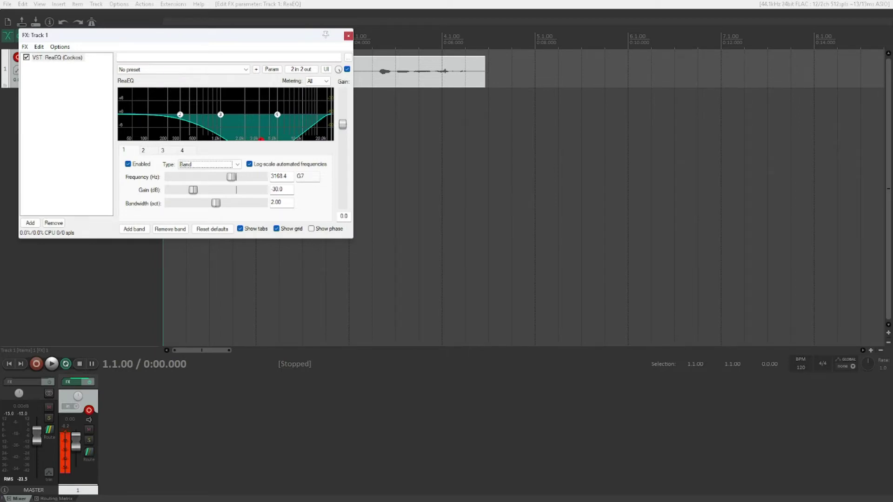
key("Tab")
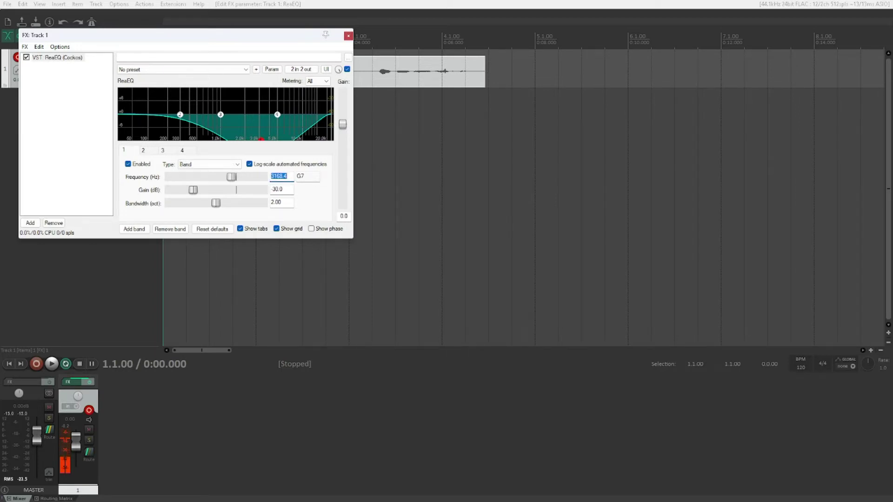
type("2500.0")
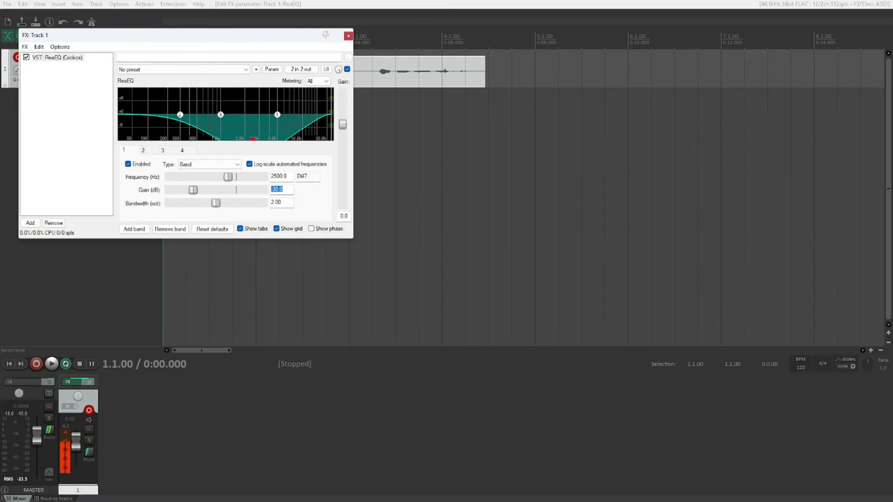
type("20")
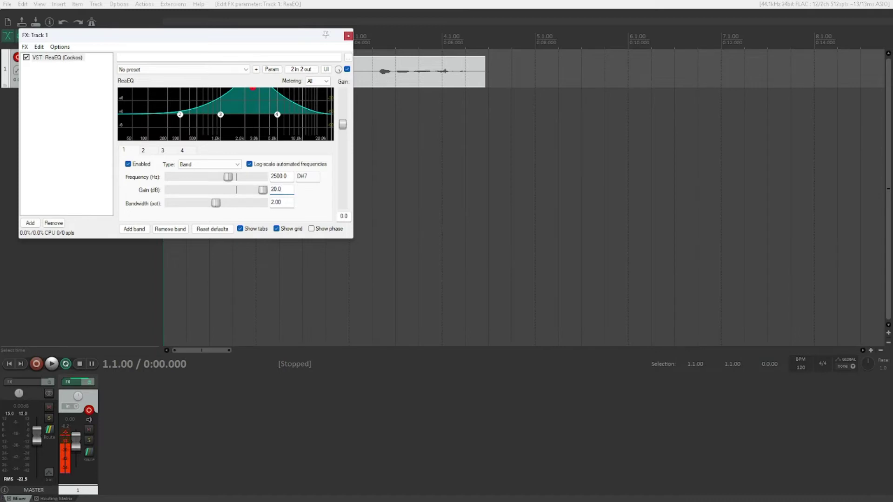
left_click(279, 176)
key("space")
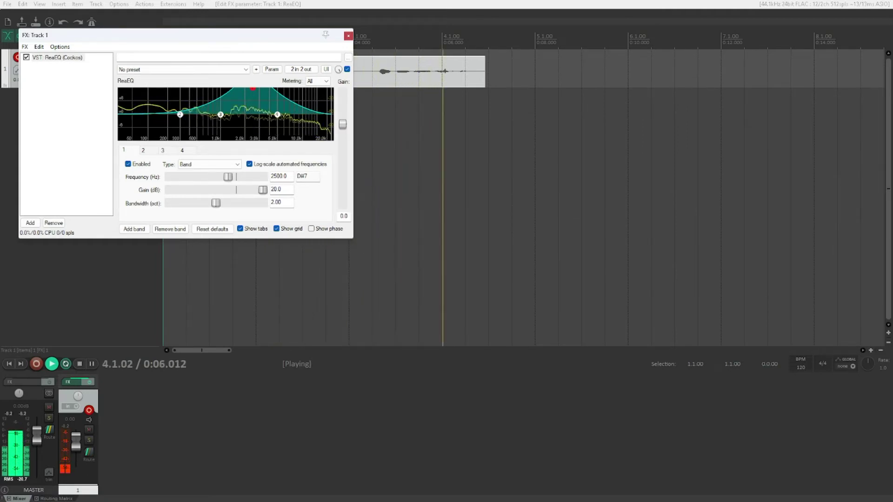
key("space")
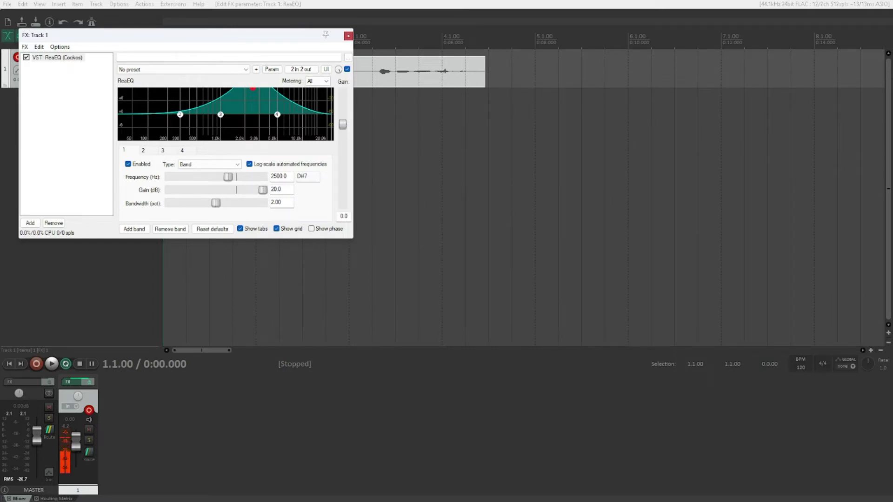
During playback, narrow band 1's bandwidth to 0.01 octaves and widen it to 4.00, and set its gain to -20 dB
key("Tab")
key("space")
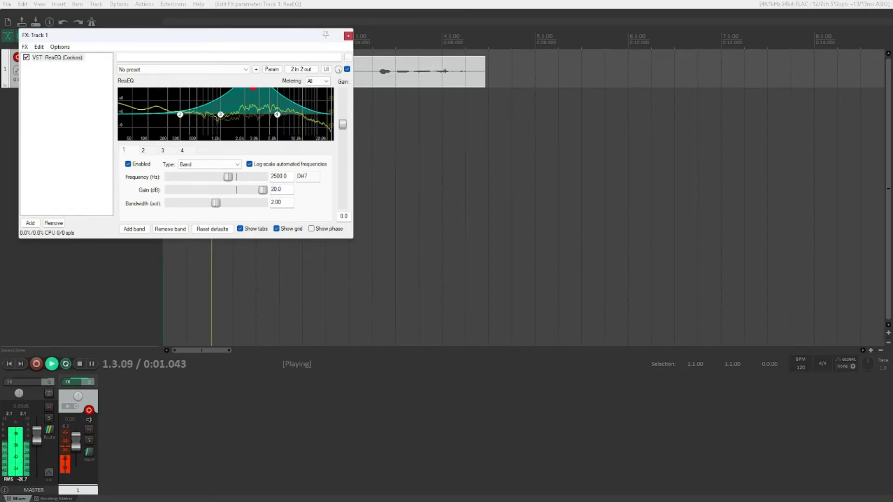
left_click_drag(214, 203, 169, 203)
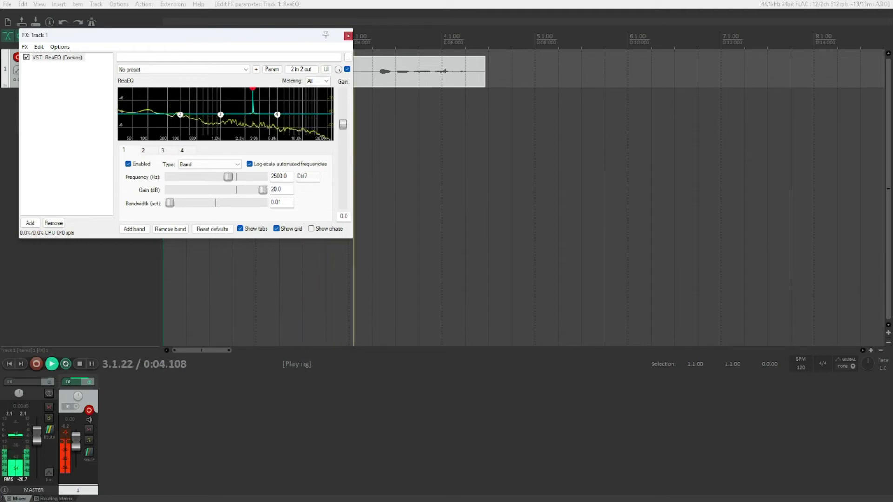
left_click_drag(170, 203, 171, 204)
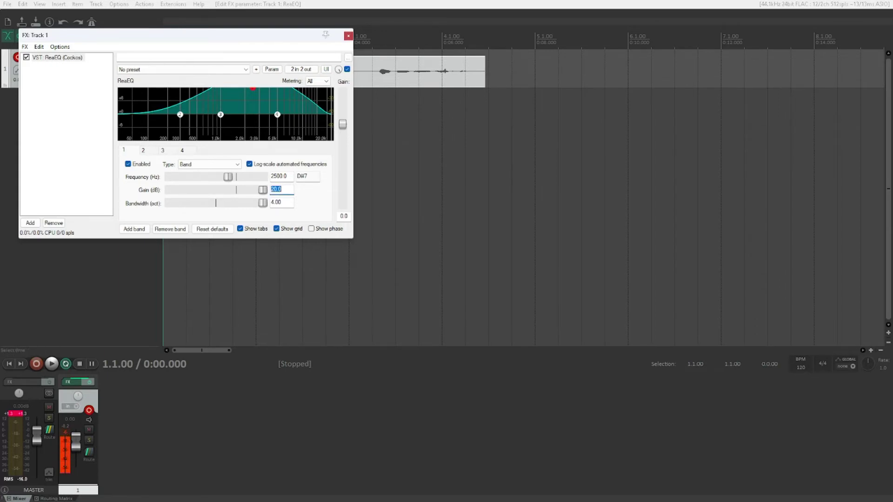
key("BackSpace")
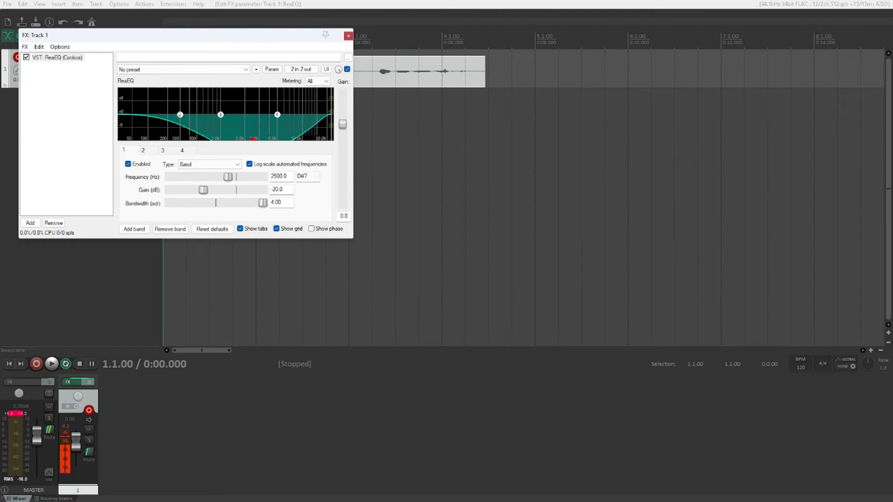
Narrow band 1's bandwidth to 0.07 octaves while listening to the clip with the -20 dB cut
key("space")
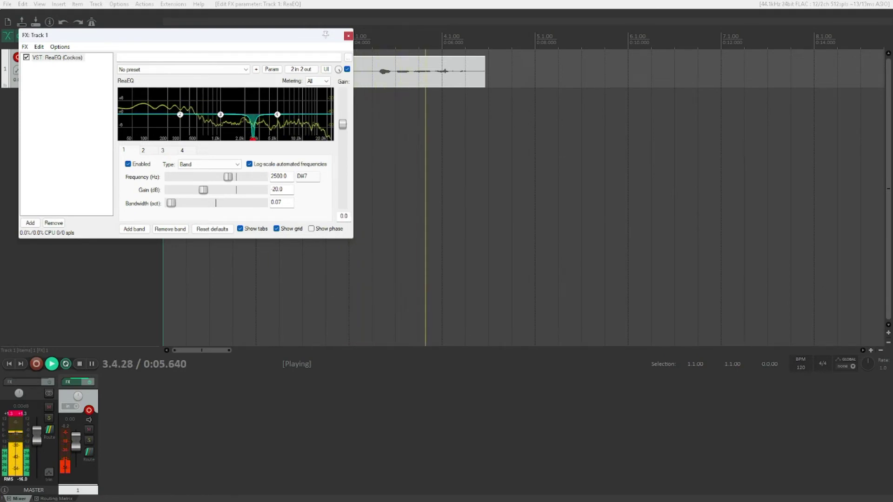
key("space")
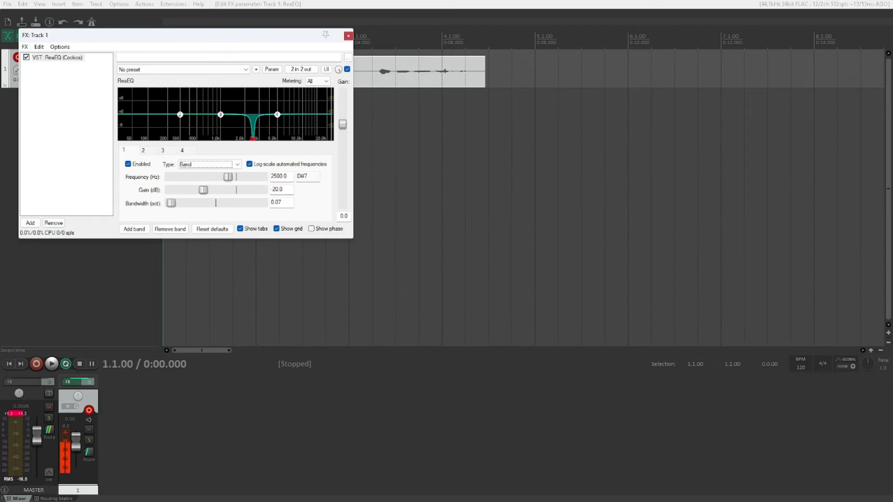
Change band 1 to Low Pass, set its bandwidth to 2.03 and sweep its frequency during playback, ending at 24000 Hz
key("Down")
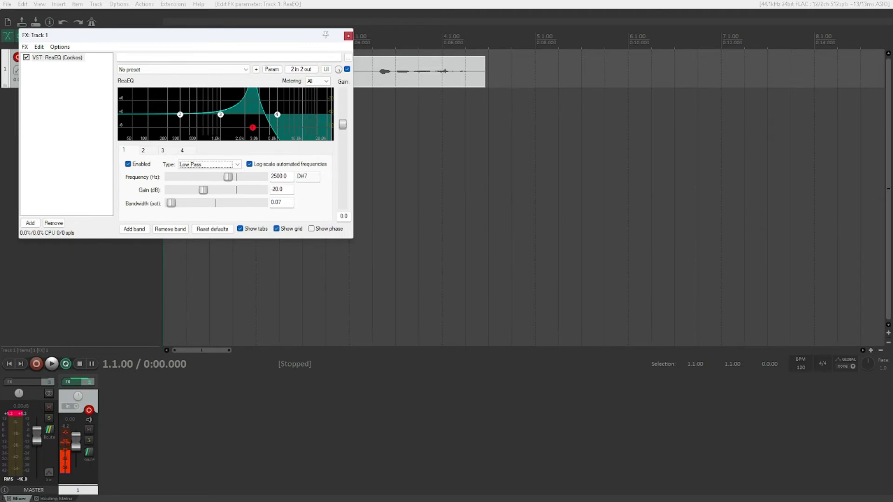
key("space")
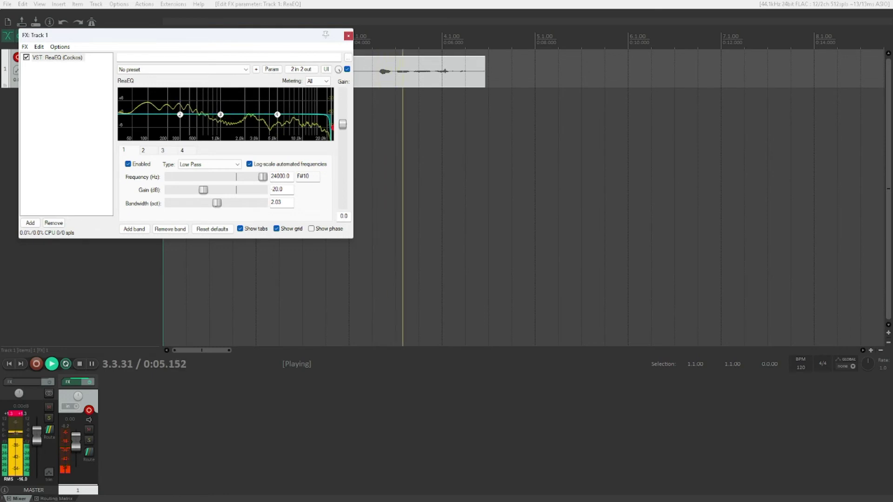
key("space")
Change band 1 to High Pass and sweep its frequency down during playback, ending at 20 Hz
key("Down")
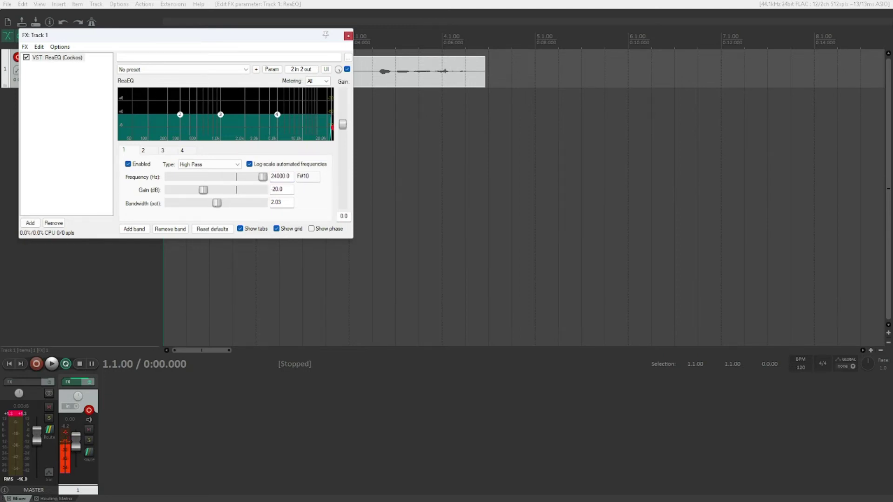
key("space")
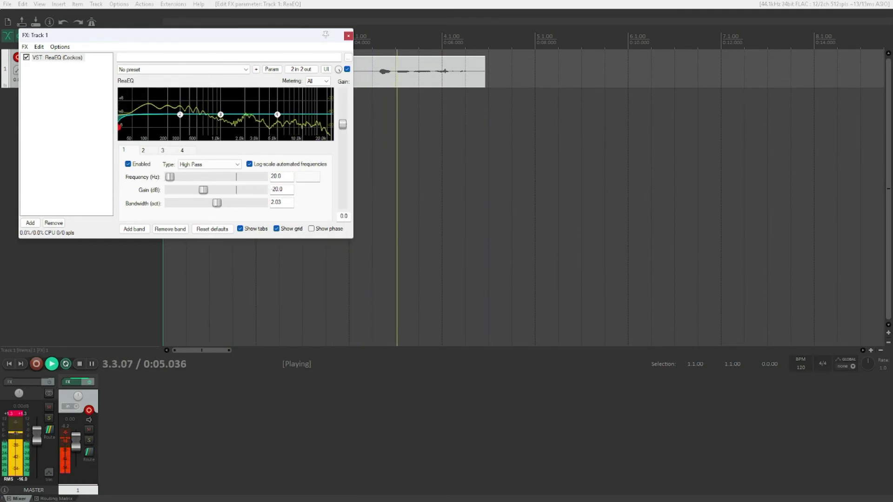
key("space")
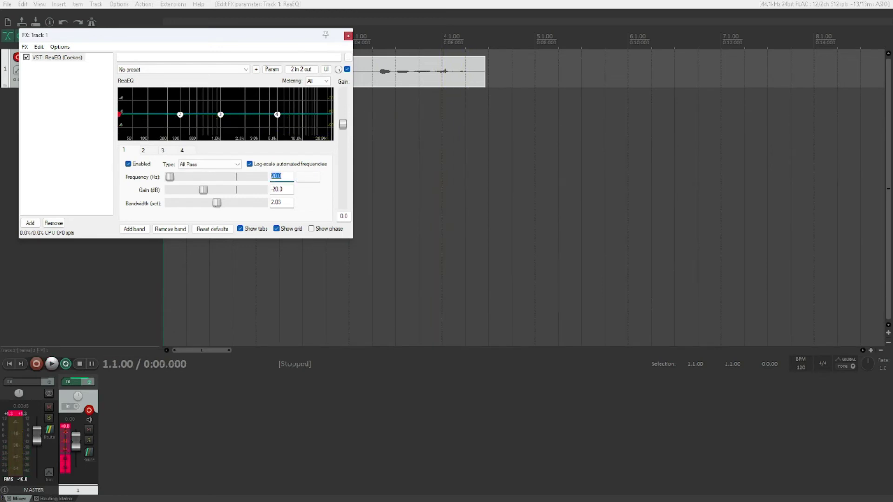
Change band 1 to Notch and sweep its frequency up from 20 Hz during playback, ending at about 22874 Hz
left_click(210, 164)
key("Down")
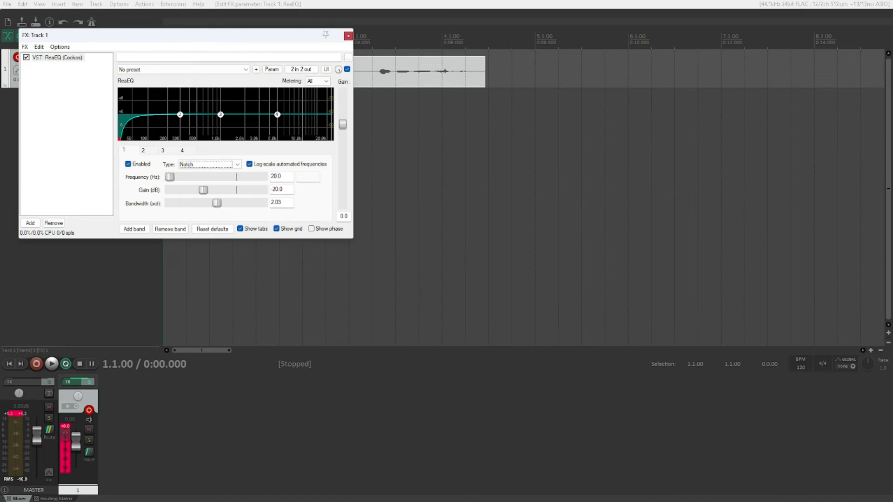
key("Tab")
key("space")
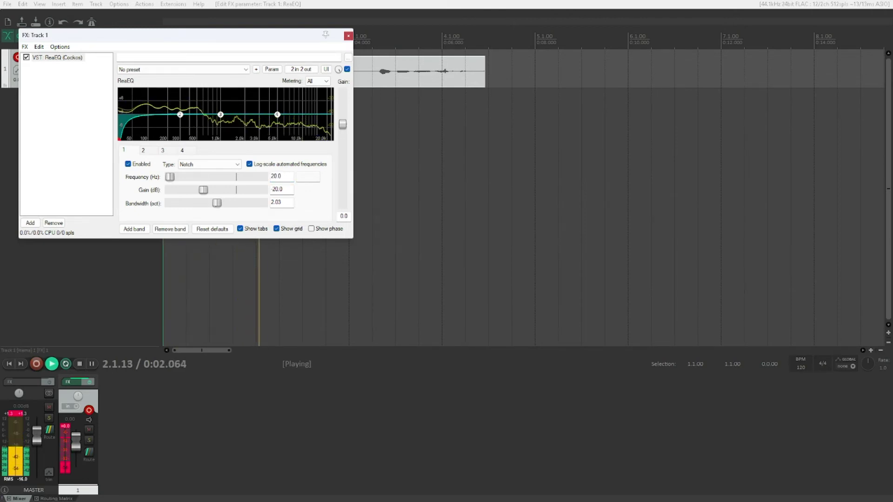
left_click_drag(170, 177, 184, 177)
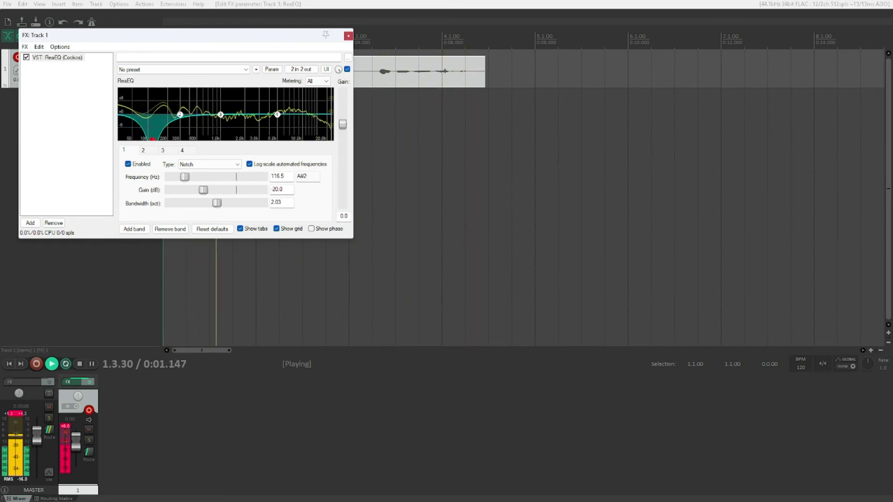
left_click_drag(185, 177, 196, 178)
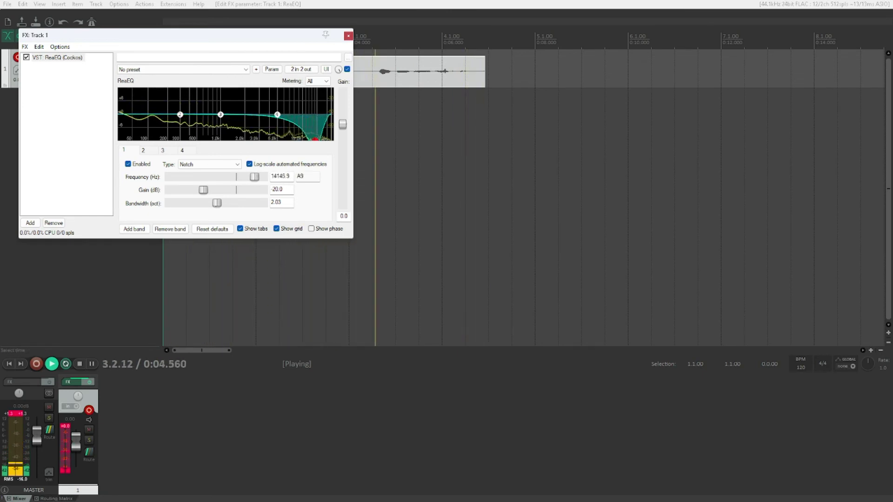
key("space")
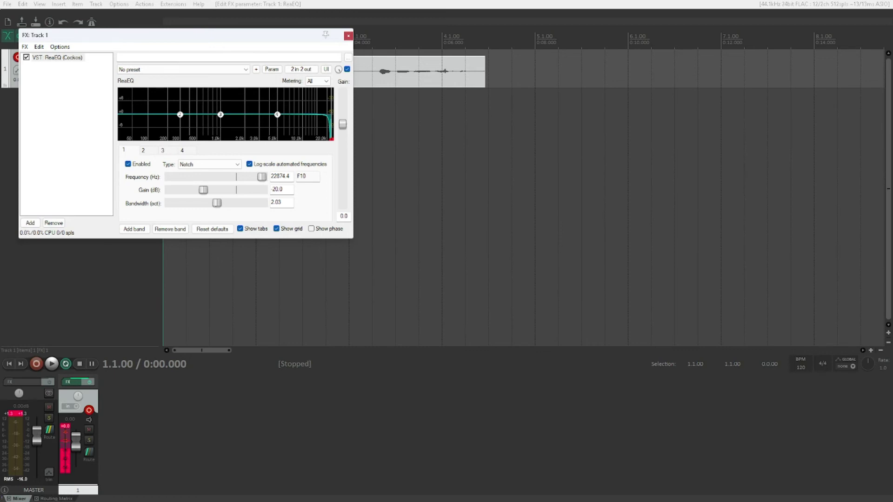
Change band 1 to Band Pass with a 0.07 octave bandwidth and sweep its frequency up to about 5142 Hz during playback
key("Down")
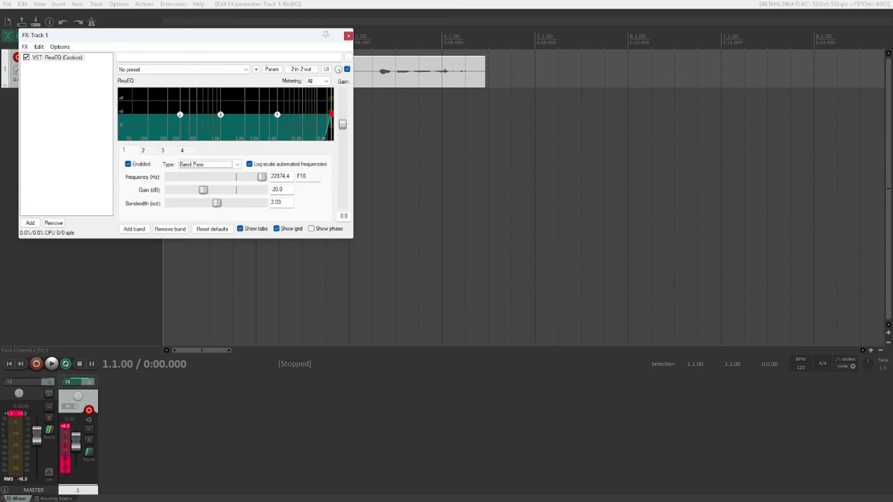
left_click(282, 176)
key("space")
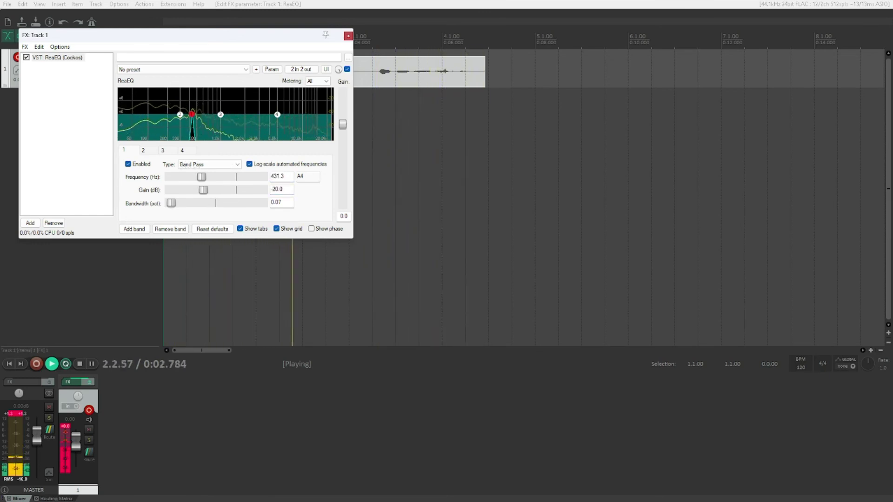
left_click_drag(192, 115, 227, 114)
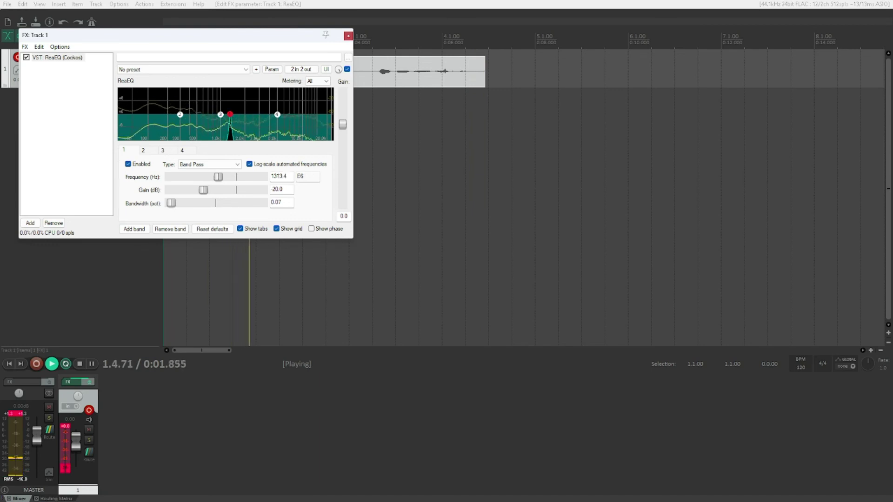
left_click_drag(226, 114, 278, 114)
Widen the band pass filter's bandwidth to 1.02 octaves while the clip plays
scroll(278, 114, "up", 3)
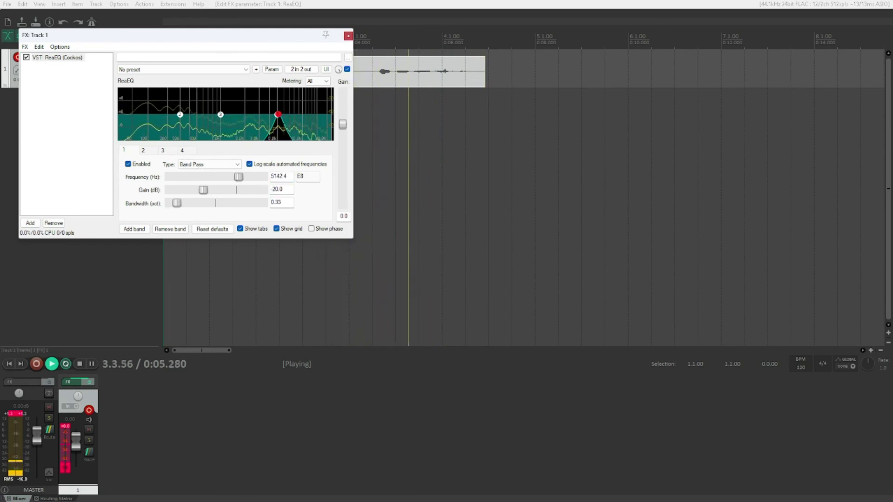
scroll(278, 115, "up", 6)
scroll(278, 115, "up", 2)
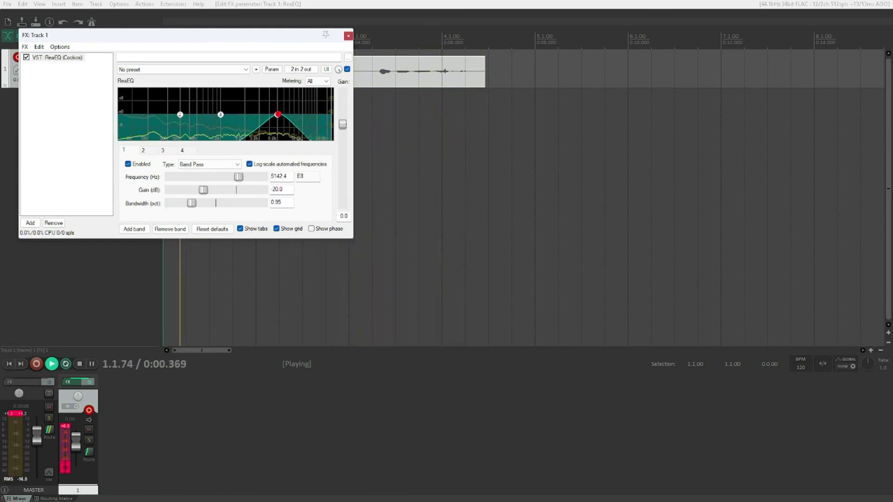
scroll(277, 114, "up", 1)
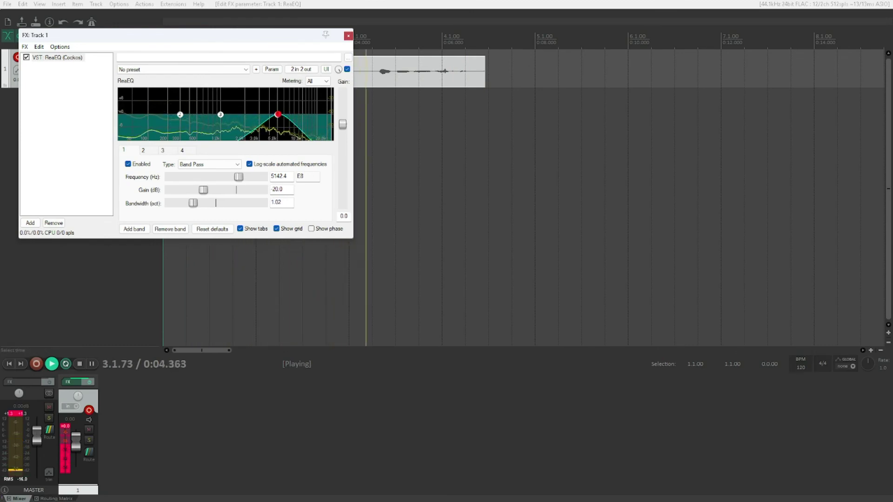
Sweep the widened band pass filter's frequency during playback, ending at about 1523 Hz, and stop the clip
left_click(281, 176)
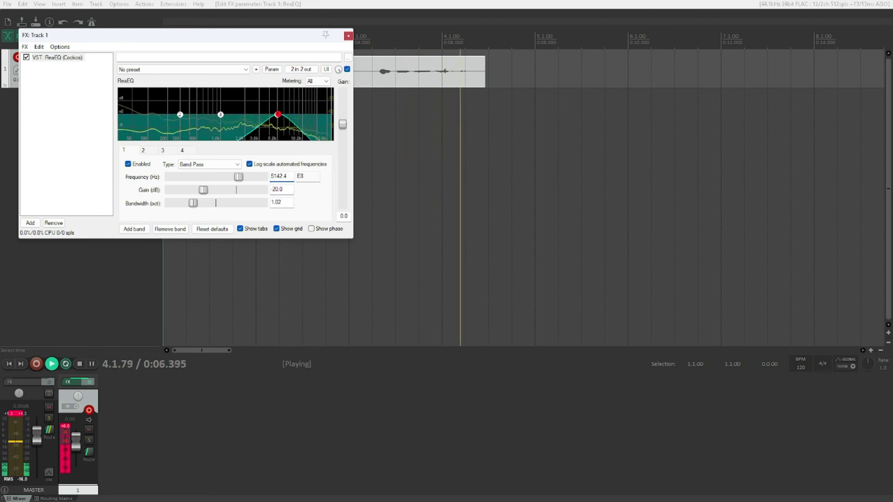
left_click_drag(238, 177, 194, 177)
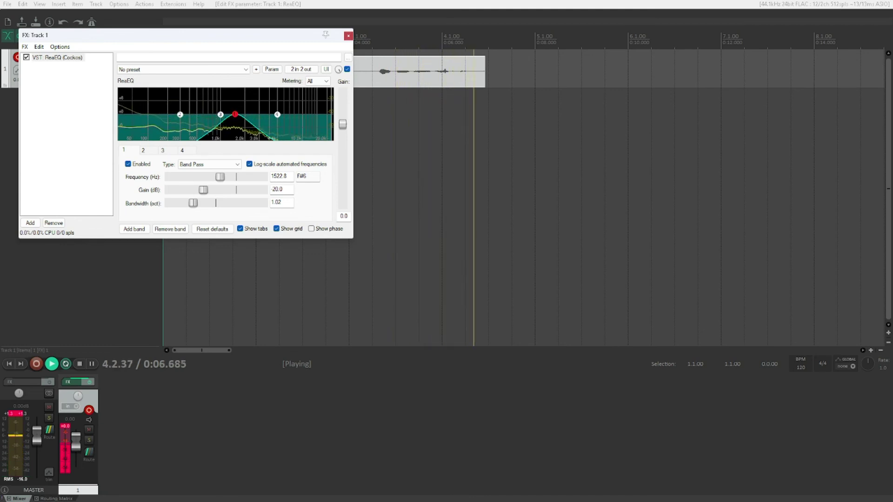
key("space")
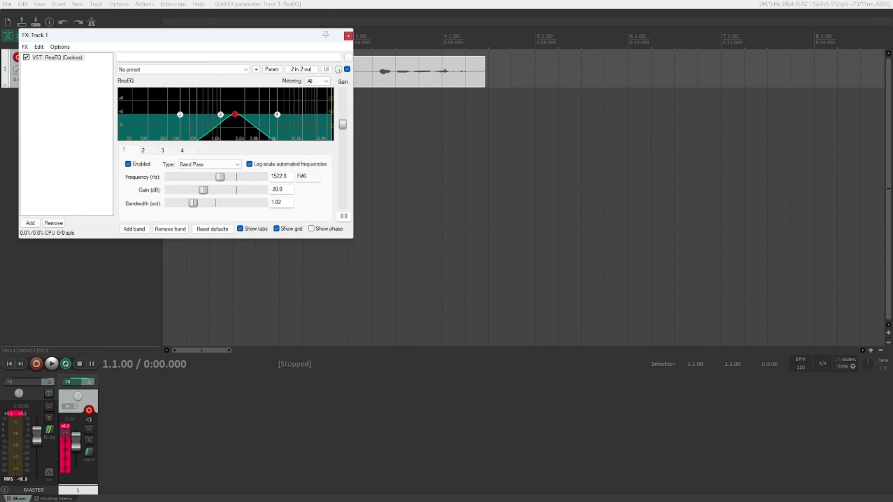
Change band 1 to Parallel Band Pass and sweep its frequency during playback, ending at about 1523 Hz
left_click(209, 165)
left_click(205, 221)
key("space")
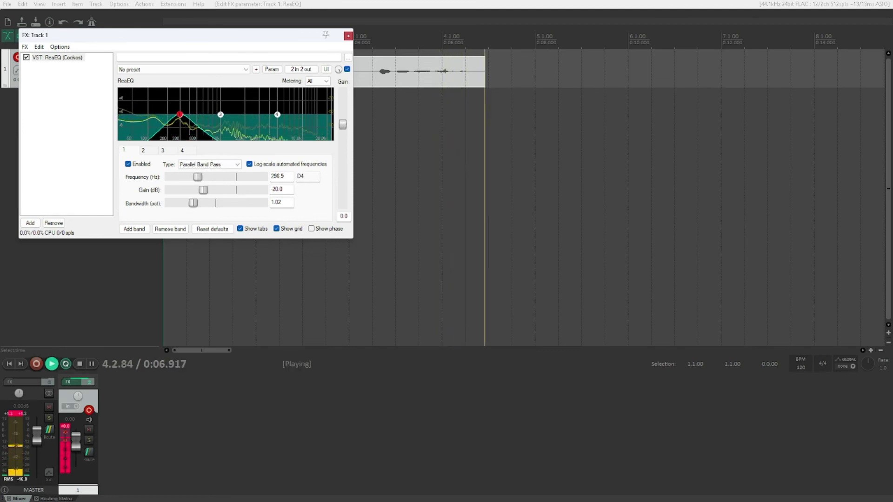
key("space")
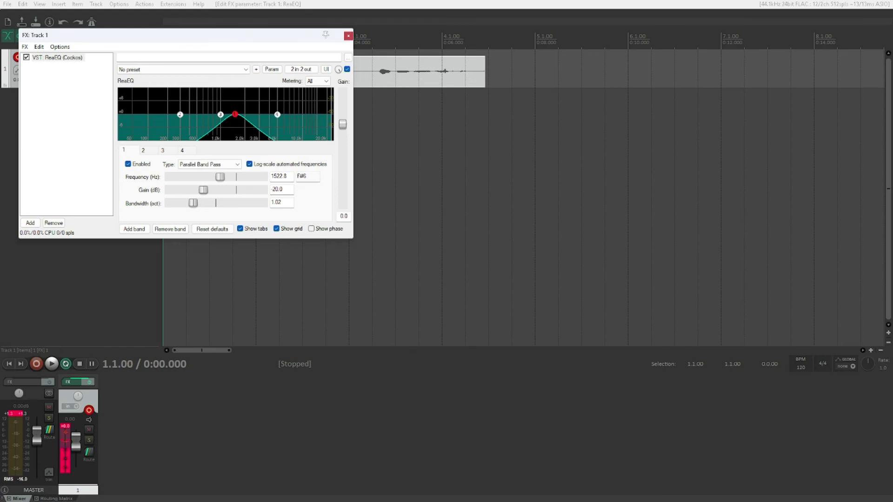
Change band 1's filter type to Band (alt) and on to Band (alt 2)
key("Tab")
key("Tab")
key("Down")
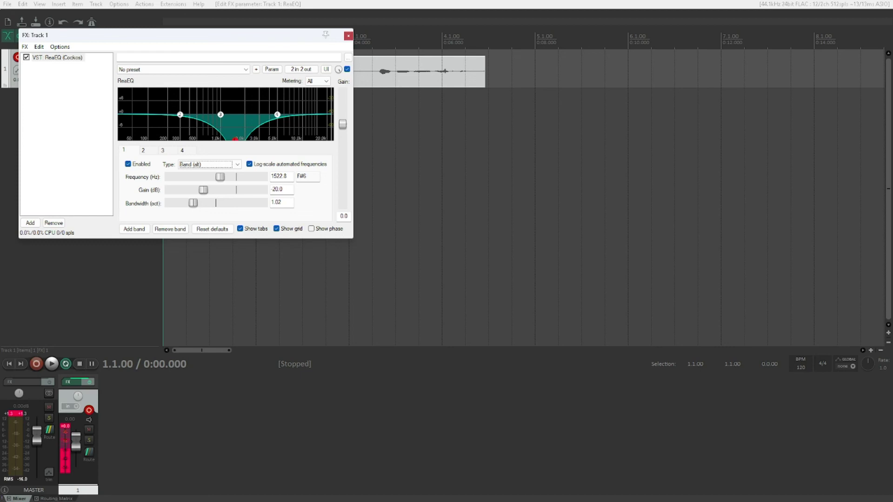
key("Down")
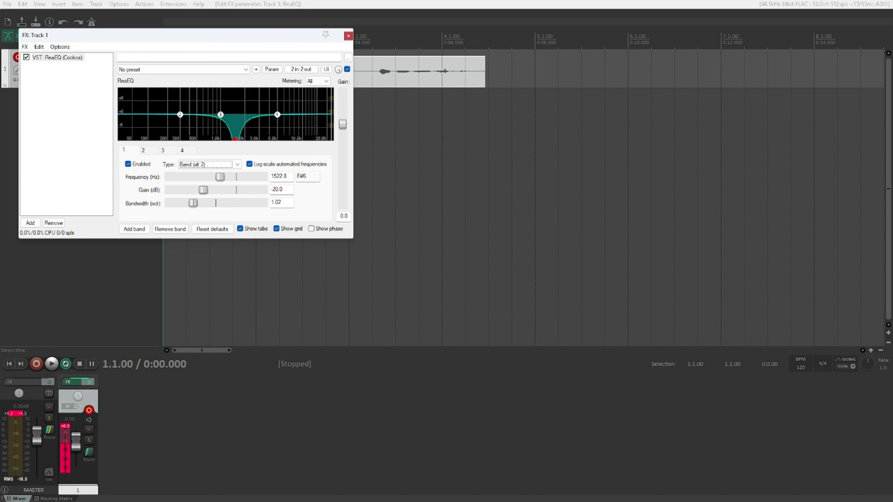